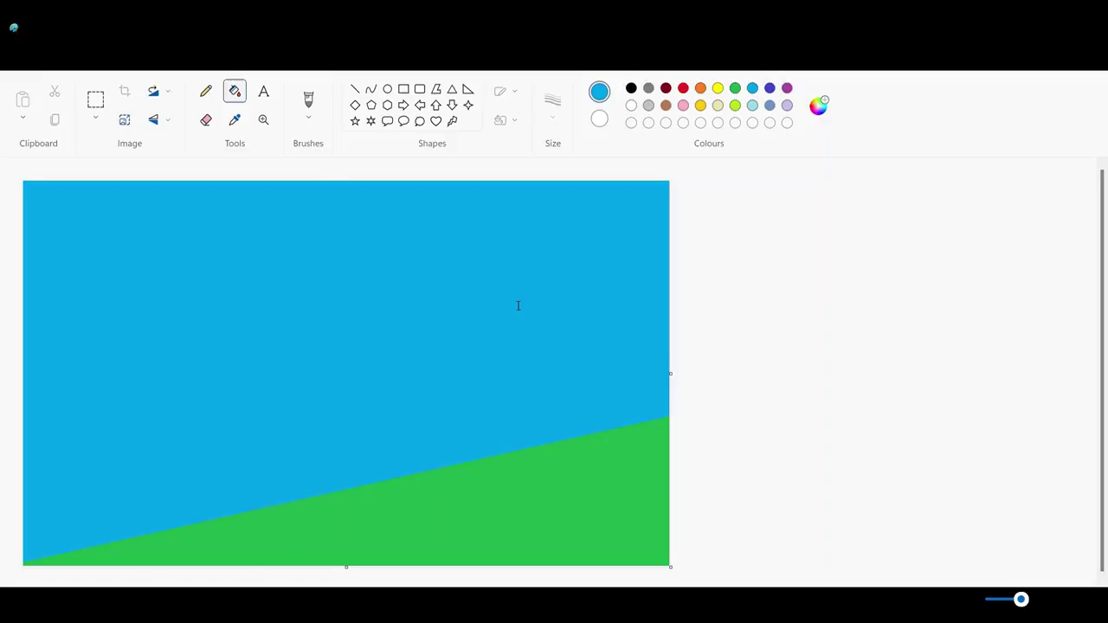
Squeeze the picture horizontally into a thin strip and stretch it back to full width to blend blue into green
click(519, 441)
click(127, 123)
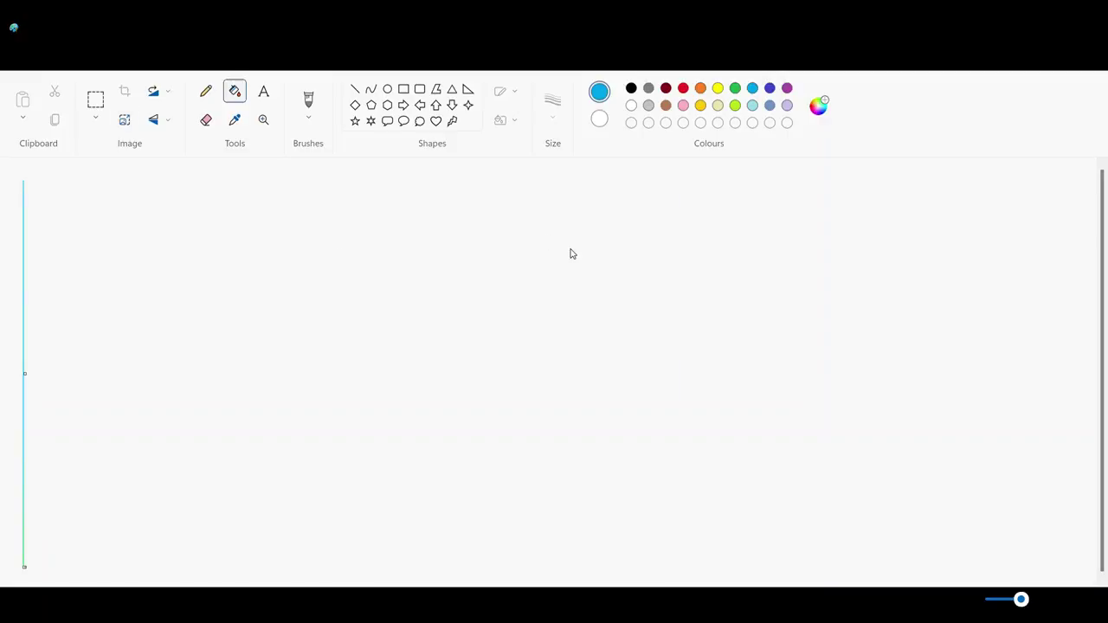
key(ctrl+y)
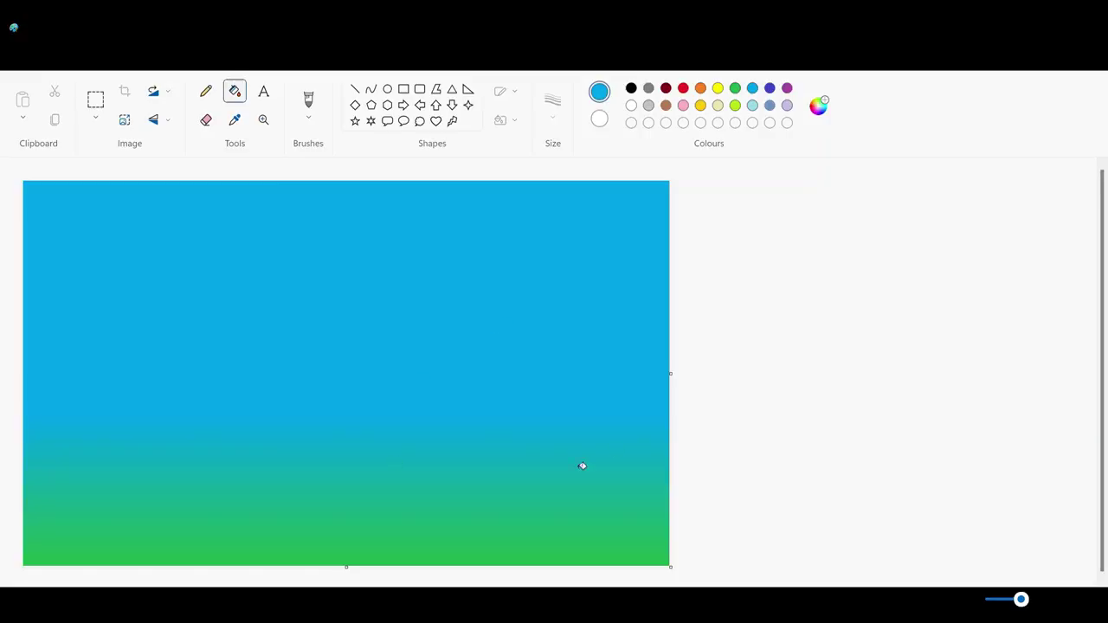
Select the whole picture, compress it upward from its lower edge, and fill the blank strip below with the sampled green
key(ctrl+a)
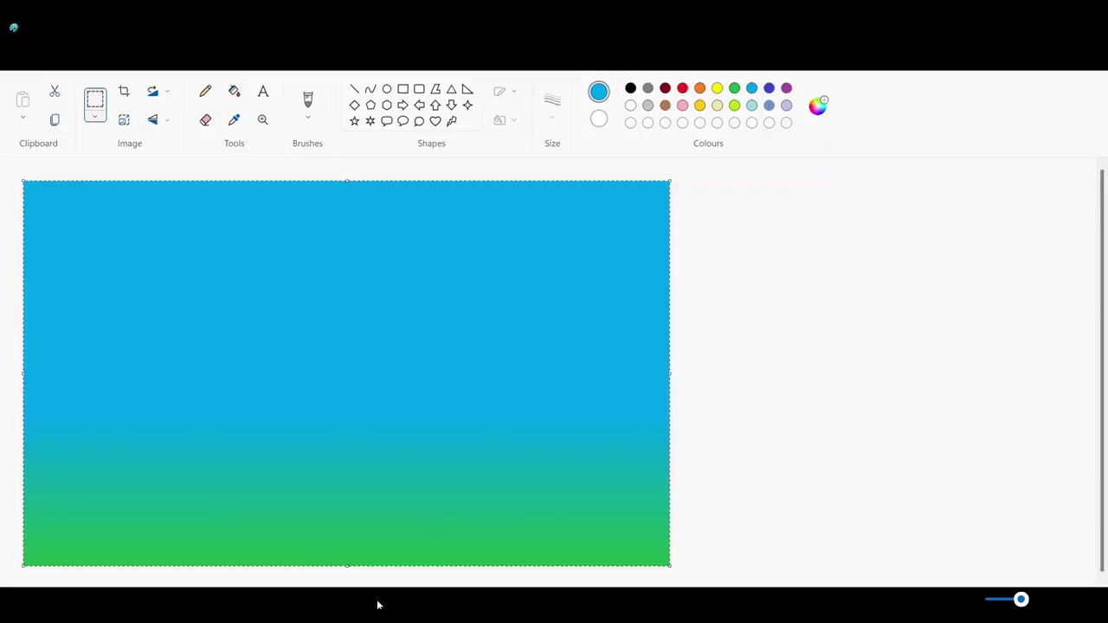
mouse_move(345, 505)
mouse_down()
mouse_move(341, 495)
mouse_move(346, 506)
mouse_up()
click(234, 120)
click(192, 502)
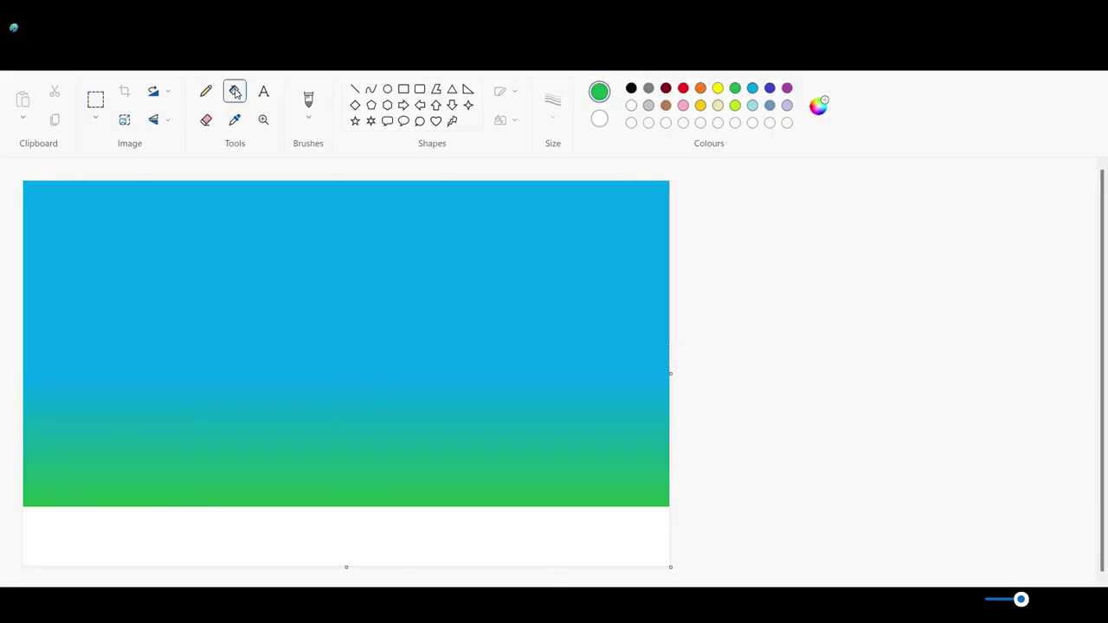
click(187, 532)
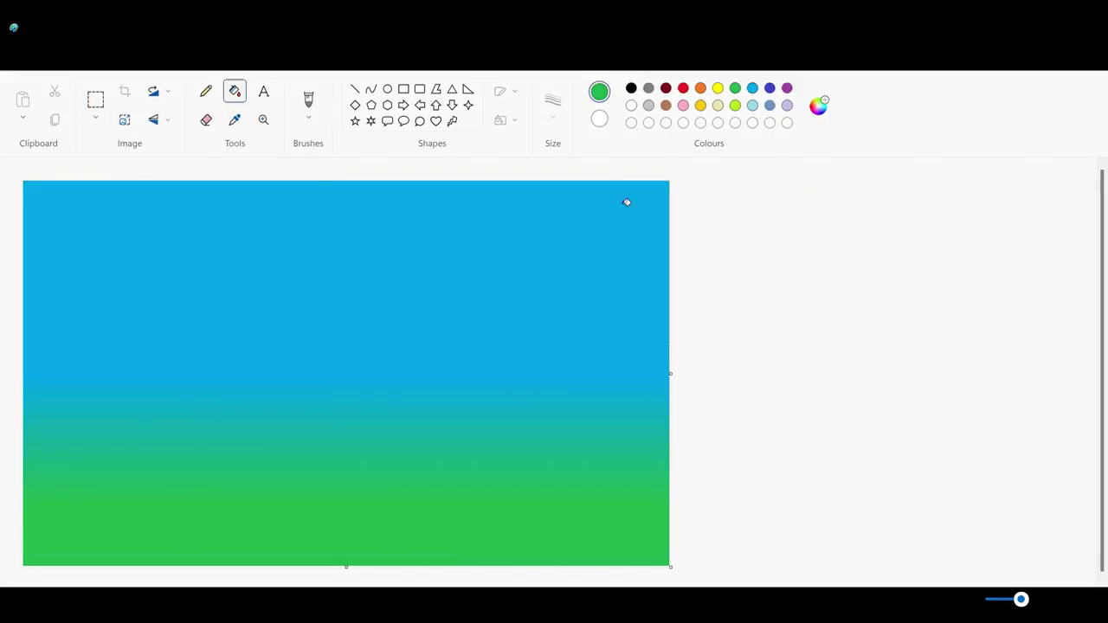
Paint a wide band of white cloud along the upper edge of the sky with a textured brush
click(309, 117)
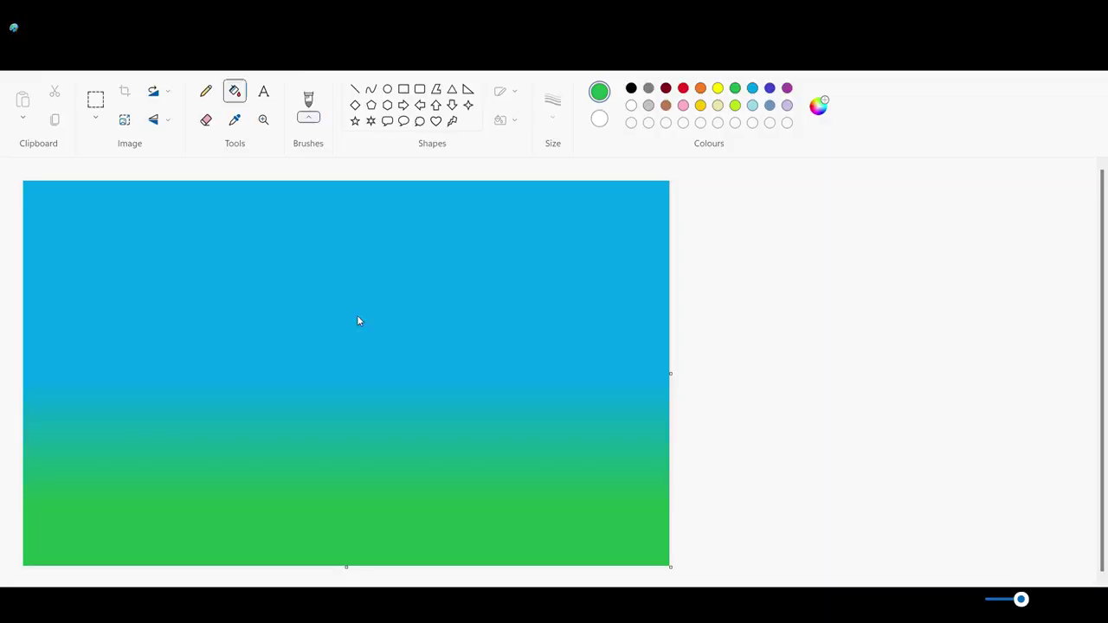
click(632, 104)
mouse_move(179, 275)
mouse_down()
mouse_move(78, 216)
mouse_move(61, 247)
mouse_move(246, 207)
mouse_move(39, 246)
mouse_move(78, 228)
mouse_move(295, 190)
mouse_move(420, 192)
mouse_move(356, 206)
mouse_move(469, 191)
mouse_move(670, 190)
mouse_move(363, 191)
mouse_move(260, 213)
mouse_move(561, 166)
mouse_move(647, 235)
mouse_move(665, 224)
mouse_move(632, 234)
mouse_move(662, 258)
mouse_move(641, 259)
mouse_up()
mouse_move(255, 244)
mouse_down()
mouse_move(320, 229)
mouse_move(161, 248)
mouse_move(76, 222)
mouse_move(87, 190)
mouse_move(31, 227)
mouse_up()
mouse_move(129, 204)
mouse_down()
mouse_move(83, 196)
mouse_move(131, 193)
mouse_move(32, 222)
mouse_move(75, 250)
mouse_move(373, 211)
mouse_up()
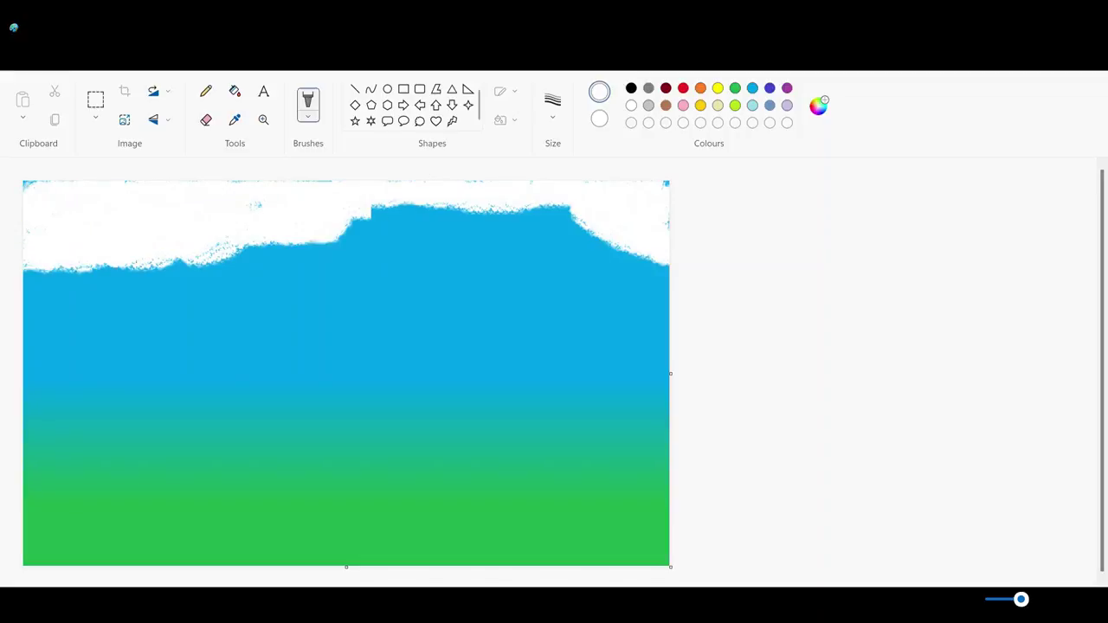
Paint separate oval white clouds across the middle of the sky below the cloud band
mouse_move(64, 367)
mouse_down()
mouse_move(83, 333)
mouse_move(110, 342)
mouse_move(40, 388)
mouse_move(42, 363)
mouse_move(98, 331)
mouse_move(28, 351)
mouse_up()
mouse_move(210, 317)
mouse_down()
mouse_move(329, 277)
mouse_move(291, 317)
mouse_move(229, 316)
mouse_move(227, 303)
mouse_move(500, 277)
mouse_move(450, 287)
mouse_move(517, 265)
mouse_up()
mouse_move(593, 281)
mouse_down()
mouse_move(627, 275)
mouse_move(597, 294)
mouse_move(558, 260)
mouse_move(648, 290)
mouse_up()
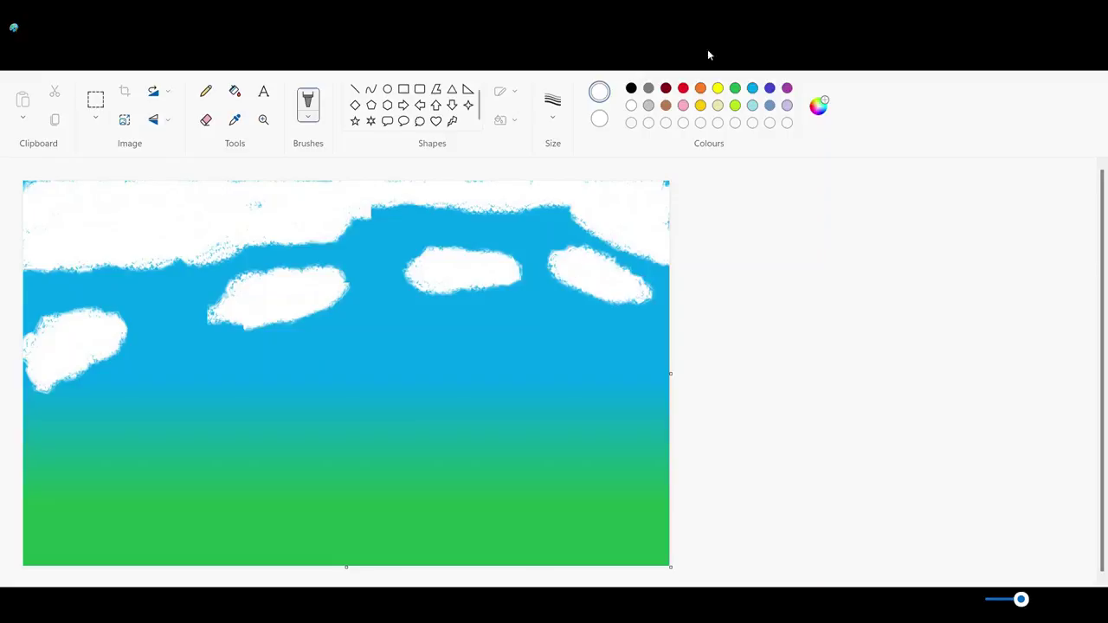
Sample the sky blue and brush gaps through the white cloud band along the upper edge
click(234, 120)
click(192, 321)
mouse_move(95, 227)
mouse_down()
mouse_move(186, 208)
mouse_move(130, 251)
mouse_move(158, 245)
mouse_up()
mouse_move(334, 225)
mouse_down()
mouse_move(270, 190)
mouse_move(297, 192)
mouse_up()
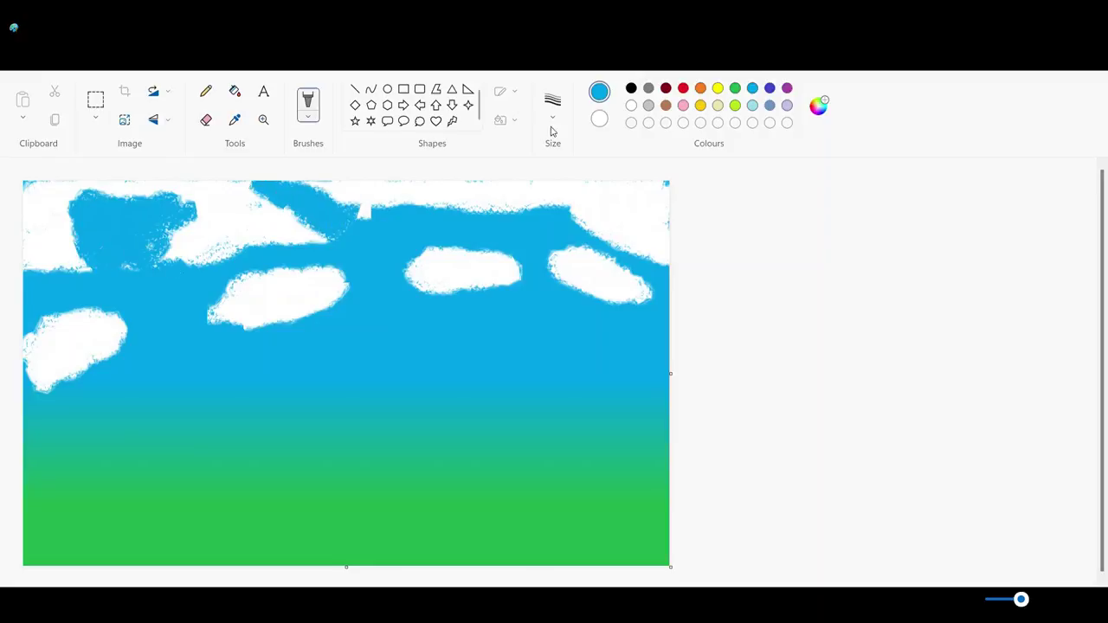
mouse_move(504, 192)
mouse_down()
mouse_move(511, 204)
mouse_move(490, 189)
mouse_move(522, 201)
mouse_move(493, 203)
mouse_move(540, 196)
mouse_up()
Brush sky-blue streaks through the oval clouds to break them into irregular pieces
mouse_move(369, 214)
mouse_down()
mouse_move(397, 202)
mouse_move(485, 208)
mouse_move(421, 206)
mouse_move(197, 260)
mouse_move(301, 314)
mouse_move(258, 288)
mouse_move(299, 295)
mouse_move(290, 305)
mouse_move(312, 313)
mouse_move(322, 301)
mouse_up()
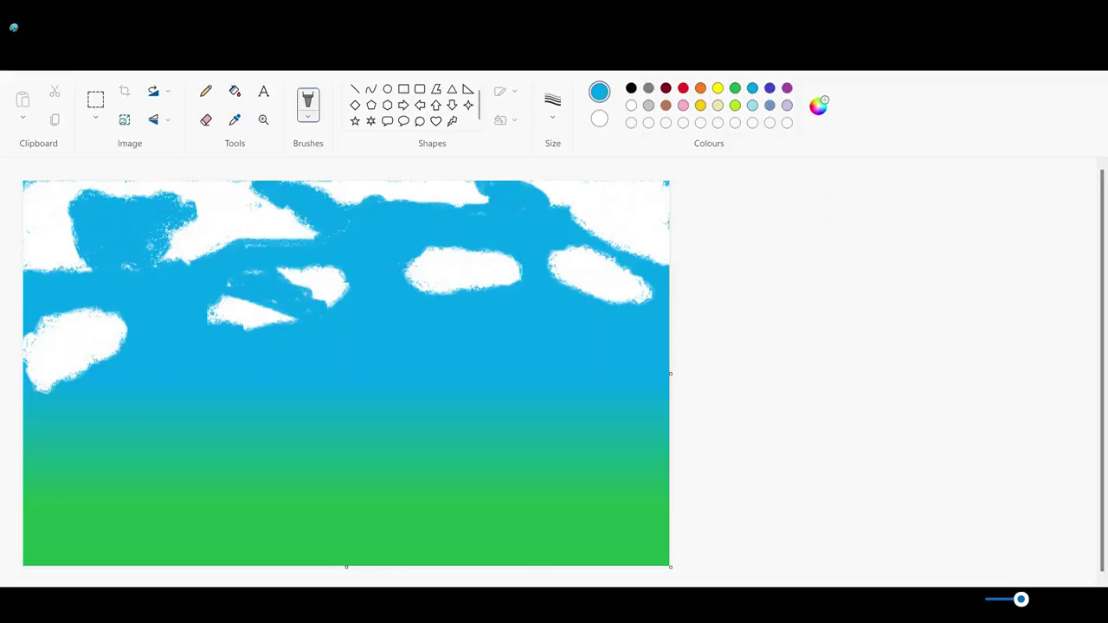
drag(405, 265, 468, 293)
mouse_move(563, 277)
mouse_down()
mouse_move(640, 283)
mouse_move(597, 270)
mouse_up()
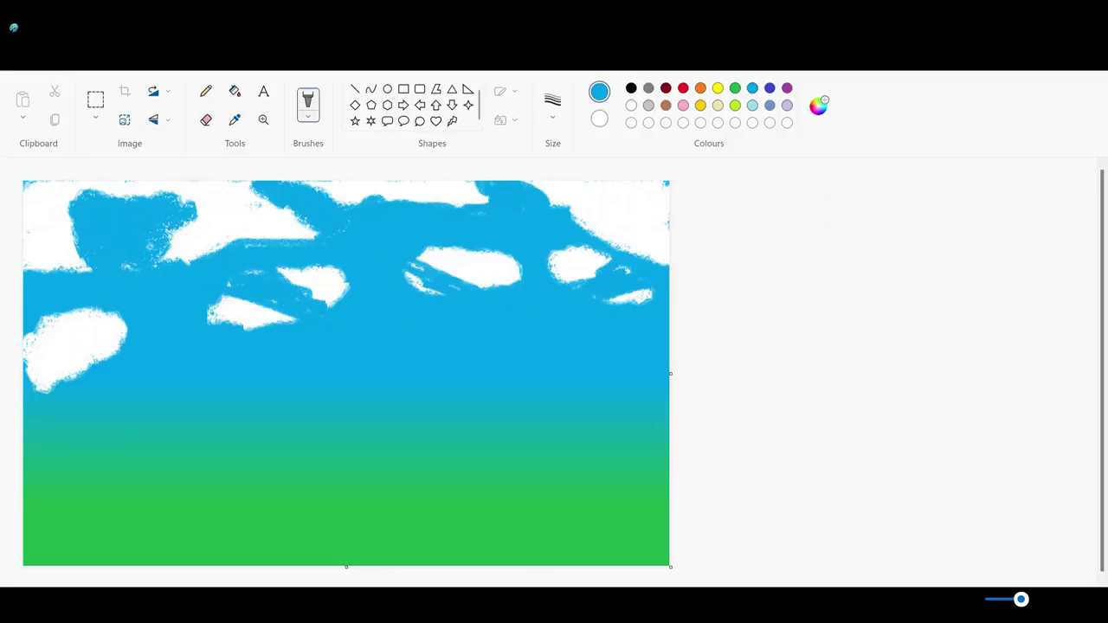
mouse_move(199, 307)
mouse_down()
mouse_move(62, 329)
mouse_move(94, 315)
mouse_move(119, 326)
mouse_up()
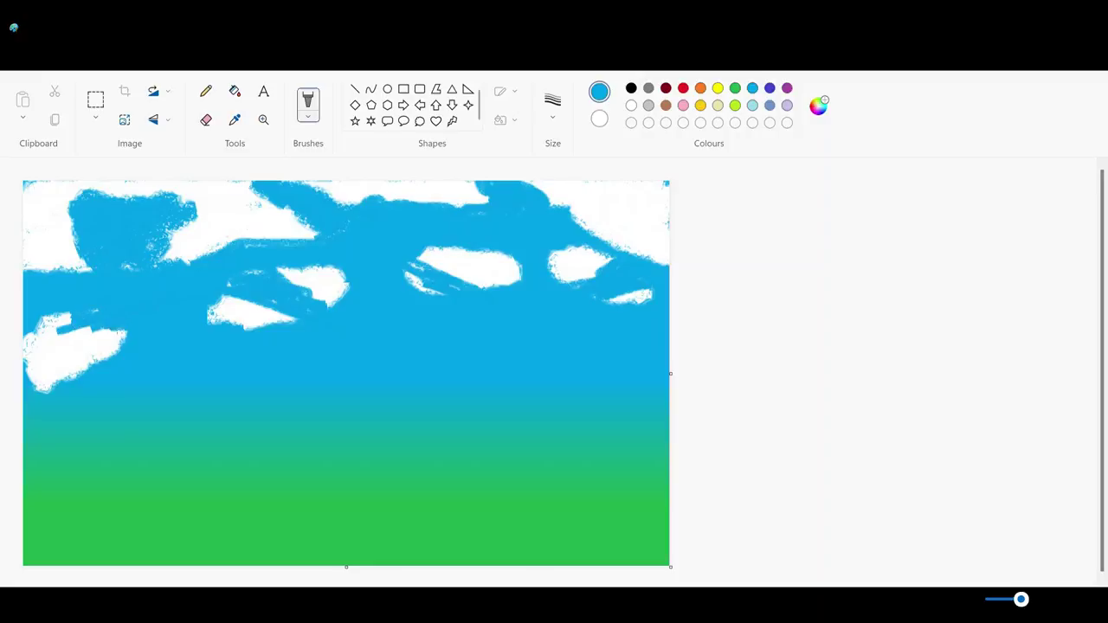
Paint more sky blue around the upper-left cloud and trim the edges of the oval clouds
drag(322, 231, 177, 267)
mouse_move(178, 204)
mouse_down()
mouse_move(250, 187)
mouse_move(274, 201)
mouse_move(216, 200)
mouse_up()
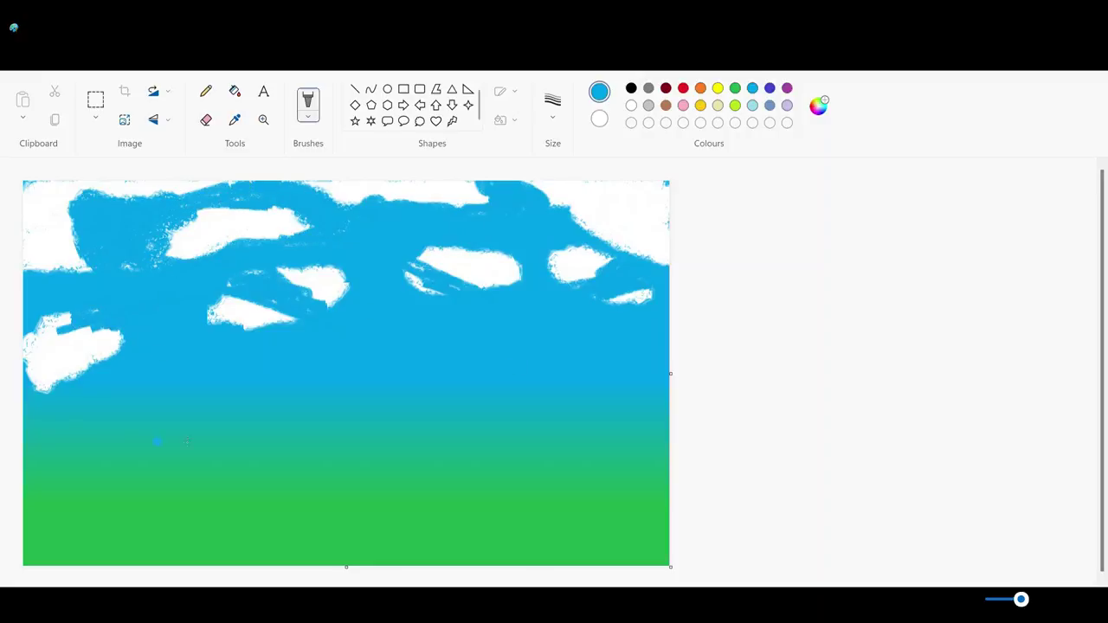
mouse_move(78, 322)
mouse_down()
mouse_move(52, 320)
mouse_move(85, 323)
mouse_up()
mouse_move(510, 298)
mouse_down()
mouse_move(514, 270)
mouse_move(492, 291)
mouse_up()
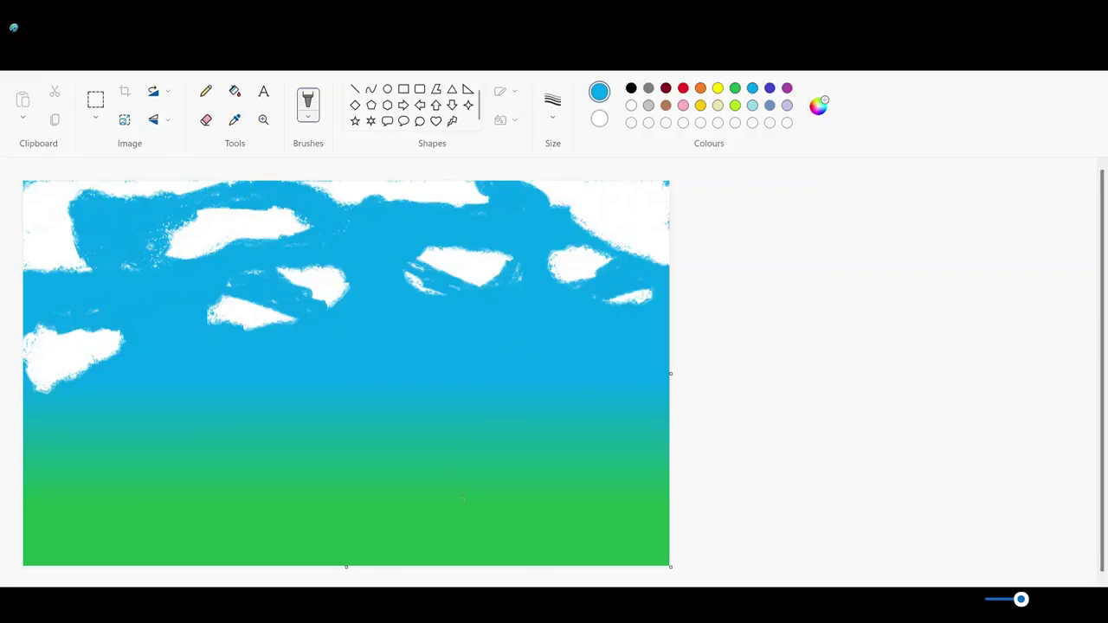
Brush a slightly lighter blue over parts of the far-left cloud and around the two middle clouds
click(40, 240)
mouse_move(49, 245)
mouse_down()
mouse_move(33, 242)
mouse_move(27, 266)
mouse_up()
mouse_move(360, 306)
mouse_down()
mouse_move(325, 309)
mouse_move(352, 283)
mouse_move(291, 274)
mouse_move(361, 286)
mouse_up()
mouse_move(433, 258)
mouse_down()
mouse_move(504, 260)
mouse_move(478, 282)
mouse_up()
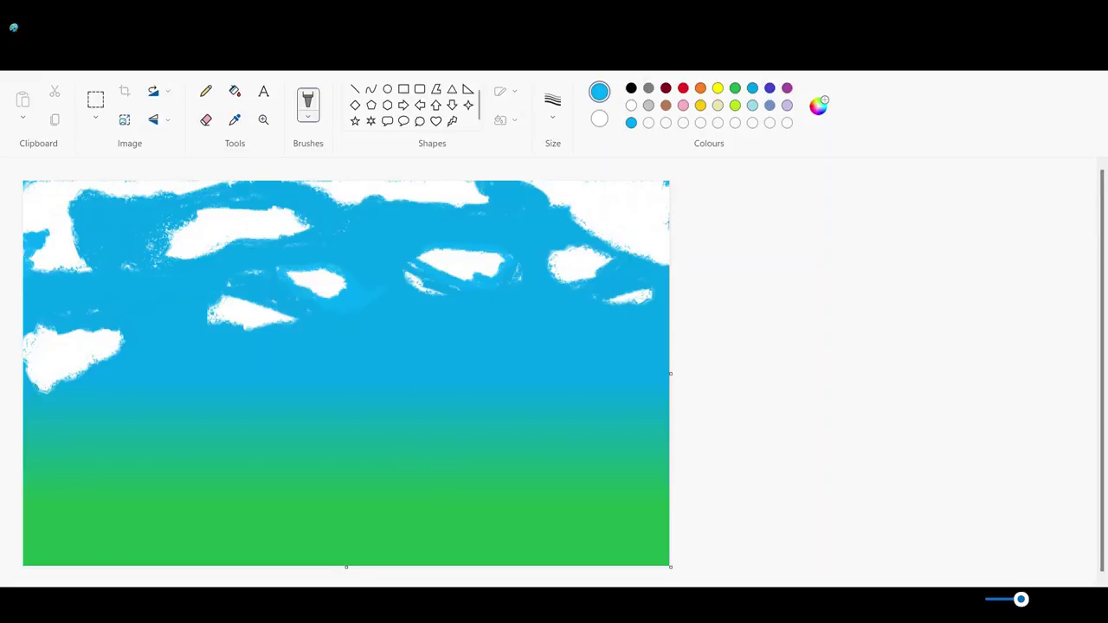
drag(397, 407, 420, 426)
Sample the bluish green near the horizon, mix a lighter green from it, and airbrush it over the whole meadow
click(234, 119)
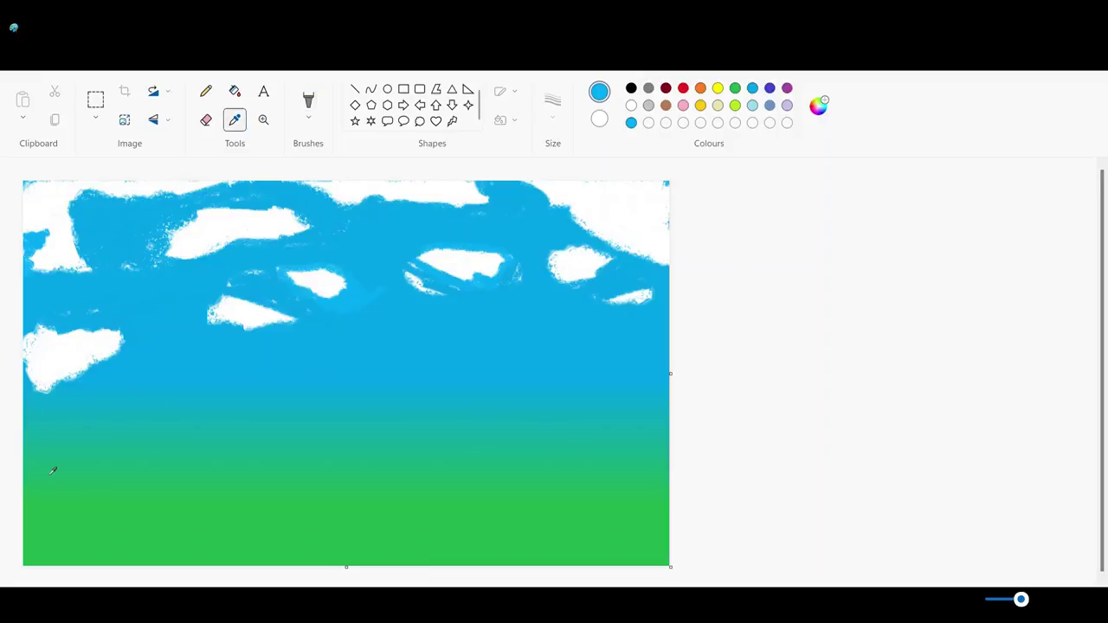
click(53, 470)
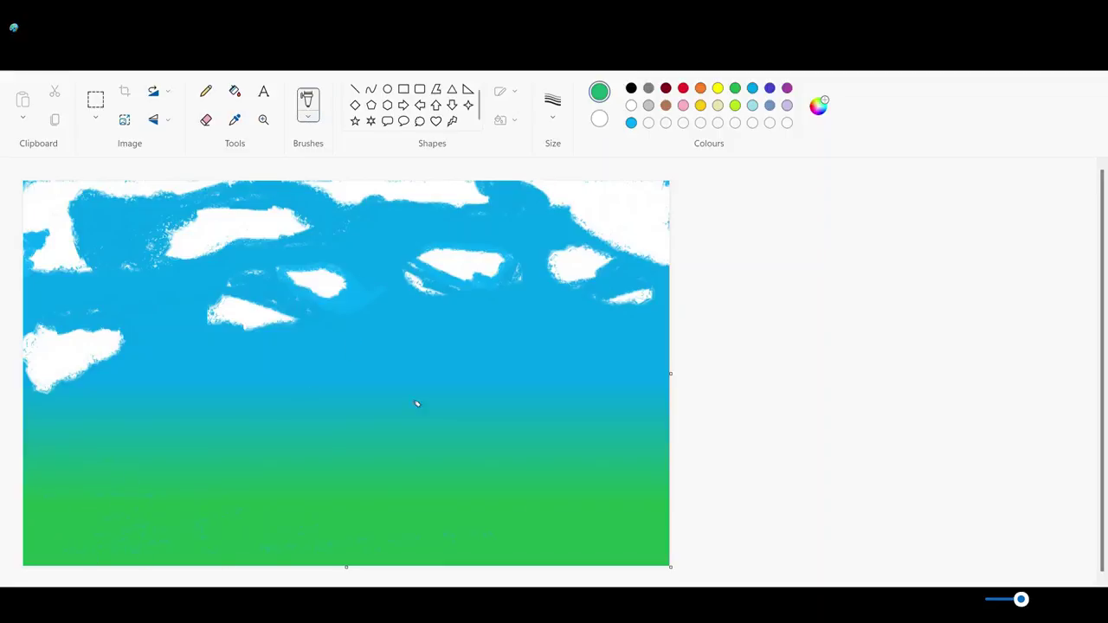
click(816, 118)
click(609, 190)
click(497, 456)
drag(142, 508, 209, 487)
key(ctrl+z)
mouse_move(145, 506)
mouse_down()
mouse_move(224, 491)
mouse_move(108, 501)
mouse_move(140, 530)
mouse_move(309, 531)
mouse_up()
mouse_move(629, 540)
mouse_down()
mouse_move(633, 497)
mouse_move(401, 491)
mouse_up()
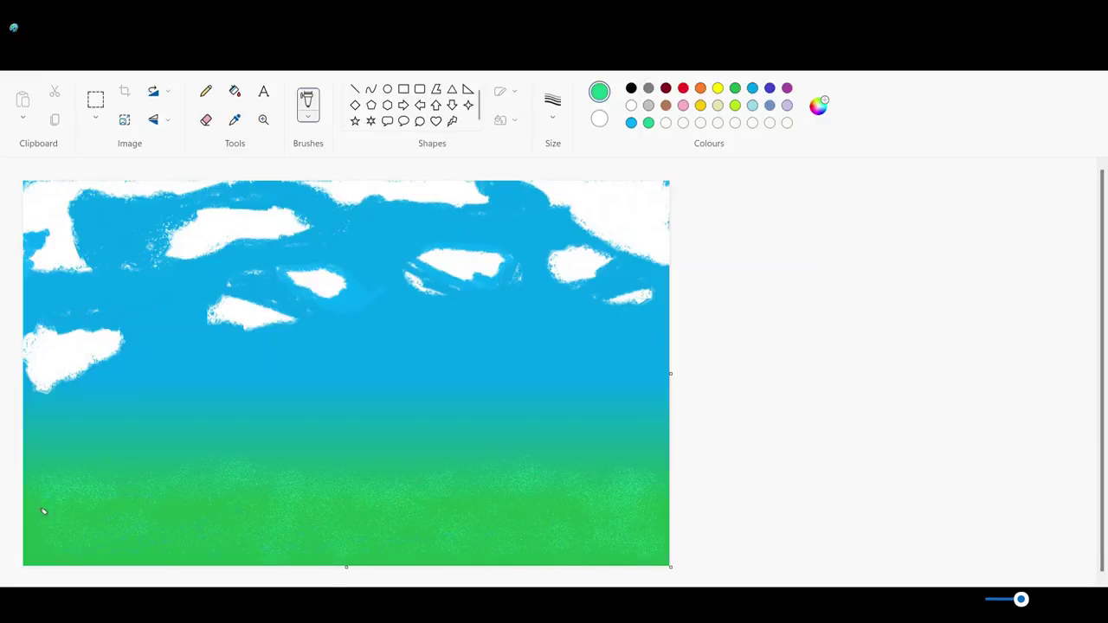
mouse_move(43, 510)
mouse_down()
mouse_move(60, 462)
mouse_move(176, 474)
mouse_move(257, 456)
mouse_move(372, 467)
mouse_up()
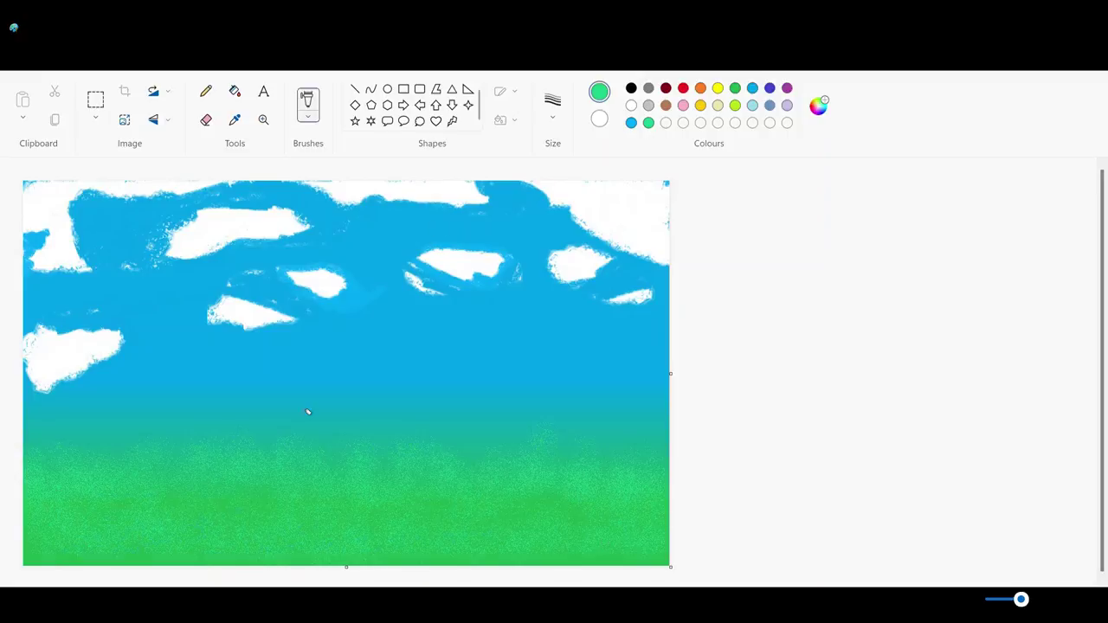
Mix a darker green, airbrush shading across the meadow, and pencil in thin grass blades with it
click(819, 110)
click(603, 212)
click(449, 455)
mouse_move(63, 562)
mouse_down()
mouse_move(169, 530)
mouse_move(239, 564)
mouse_move(316, 559)
mouse_up()
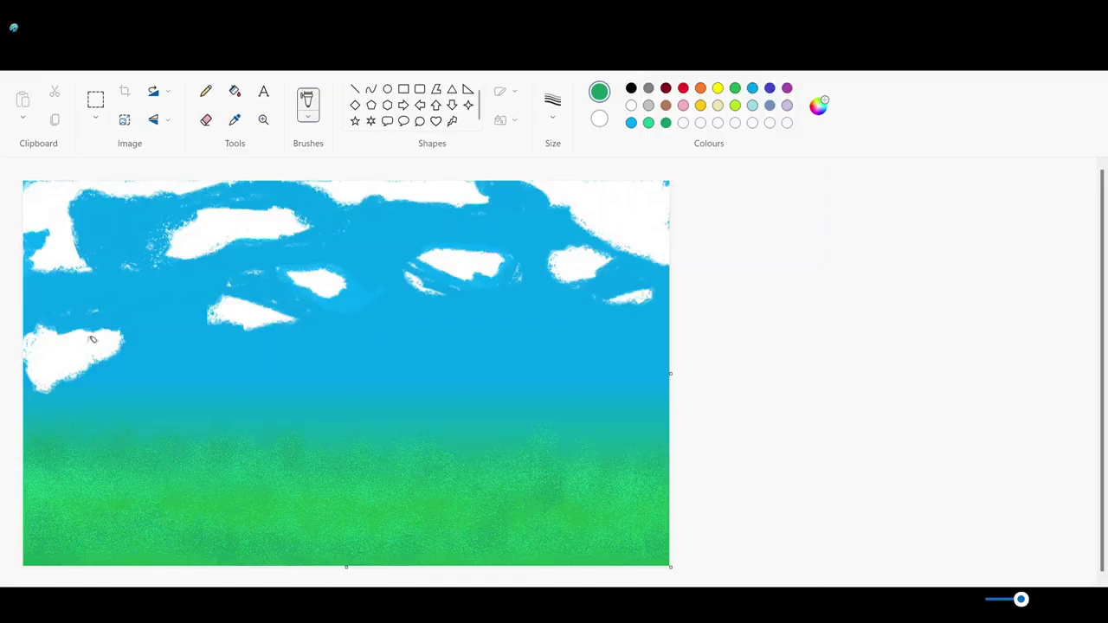
click(205, 91)
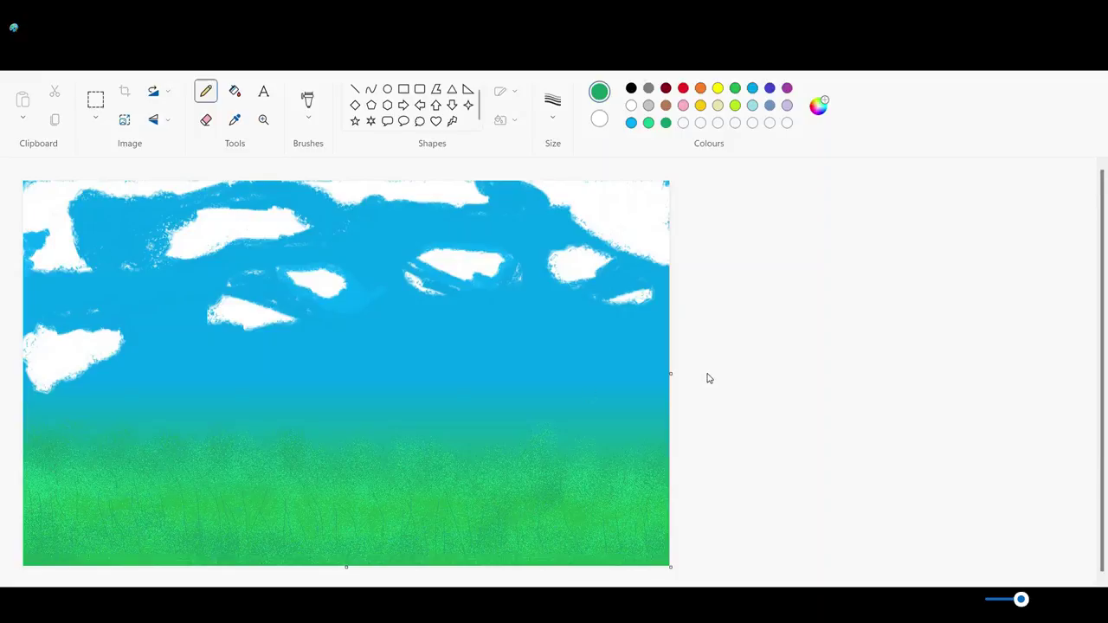
Dot small yellow flowers all over the meadow with the airbrush
click(717, 87)
click(307, 99)
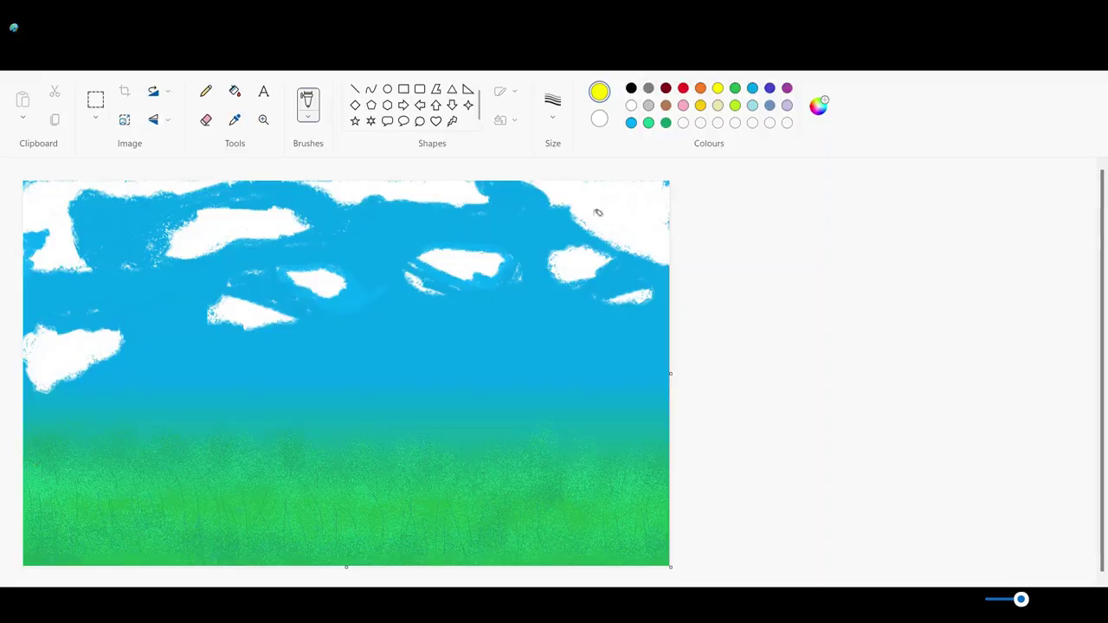
click(52, 461)
click(80, 464)
click(471, 509)
click(404, 504)
click(381, 517)
click(328, 517)
click(179, 518)
click(124, 537)
click(60, 527)
click(114, 447)
click(387, 452)
click(508, 448)
click(54, 563)
click(344, 542)
click(657, 535)
click(408, 458)
click(403, 461)
click(413, 471)
click(396, 459)
click(387, 464)
click(386, 474)
click(393, 473)
click(337, 471)
click(293, 476)
click(178, 463)
click(165, 463)
click(148, 461)
click(122, 468)
click(97, 458)
click(101, 496)
click(119, 518)
click(124, 508)
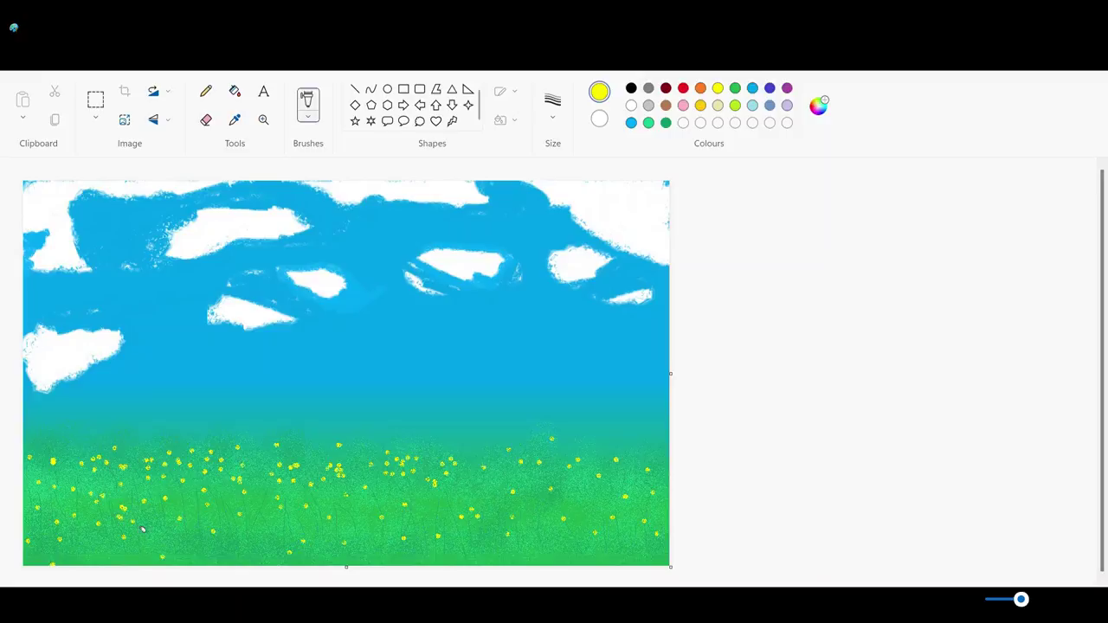
click(515, 496)
click(450, 506)
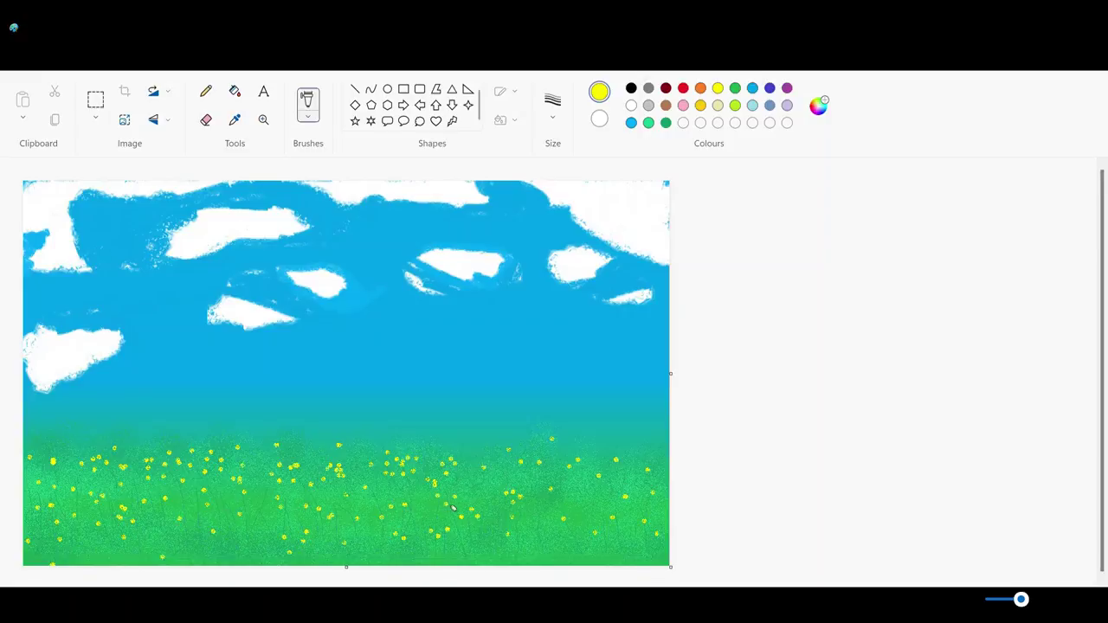
Dot small purple flowers among the yellow ones across the meadow
click(787, 88)
click(190, 462)
click(49, 482)
click(39, 478)
click(540, 509)
click(544, 501)
click(158, 529)
click(148, 560)
click(71, 559)
click(93, 551)
Scatter small indigo and violet-blue flowers among the others in the meadow
click(769, 87)
click(646, 509)
click(260, 528)
click(268, 499)
click(229, 493)
click(98, 542)
click(529, 524)
Airbrush light green into the meadow's lower-left corner and darker green shading streaks across its middle
click(649, 123)
drag(30, 554, 40, 563)
click(666, 123)
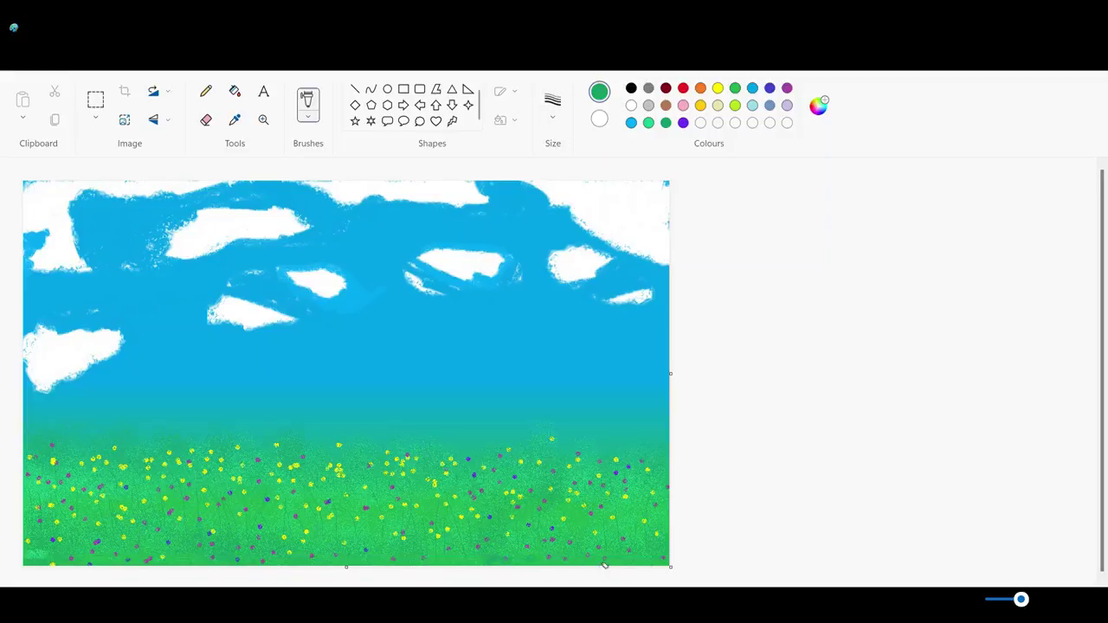
mouse_move(345, 497)
mouse_down()
mouse_move(537, 519)
mouse_move(622, 507)
mouse_up()
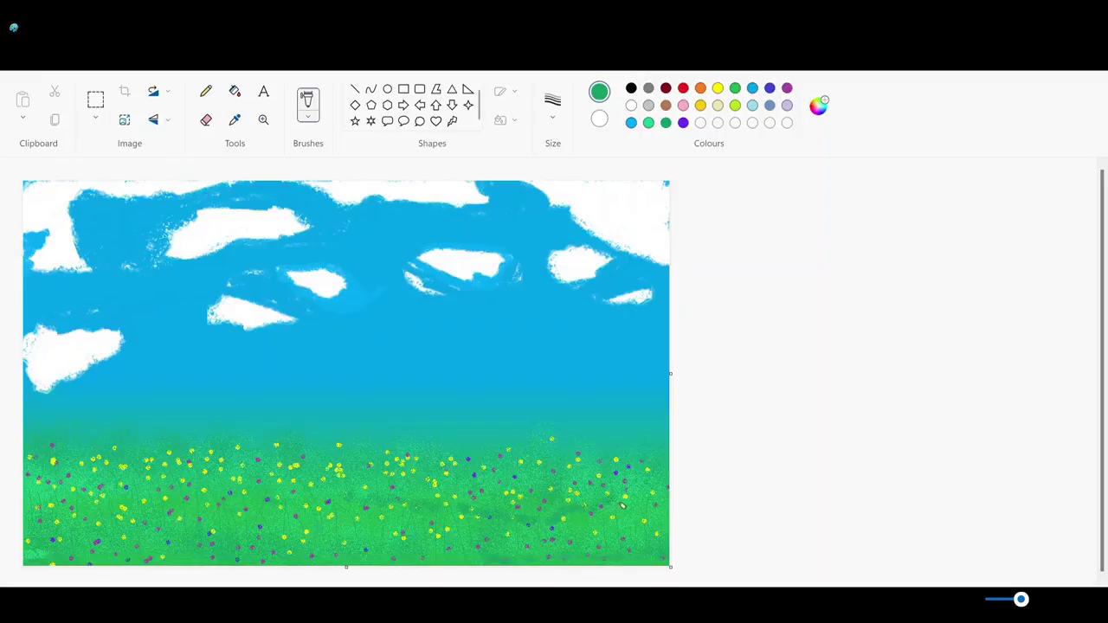
drag(373, 521, 155, 504)
Sample the sky blue and airbrush it over the upper-right cloud and the lower edge of the upper-left cloud
click(234, 121)
click(355, 308)
mouse_move(652, 199)
mouse_down()
mouse_move(663, 199)
mouse_move(644, 188)
mouse_move(669, 201)
mouse_move(636, 194)
mouse_up()
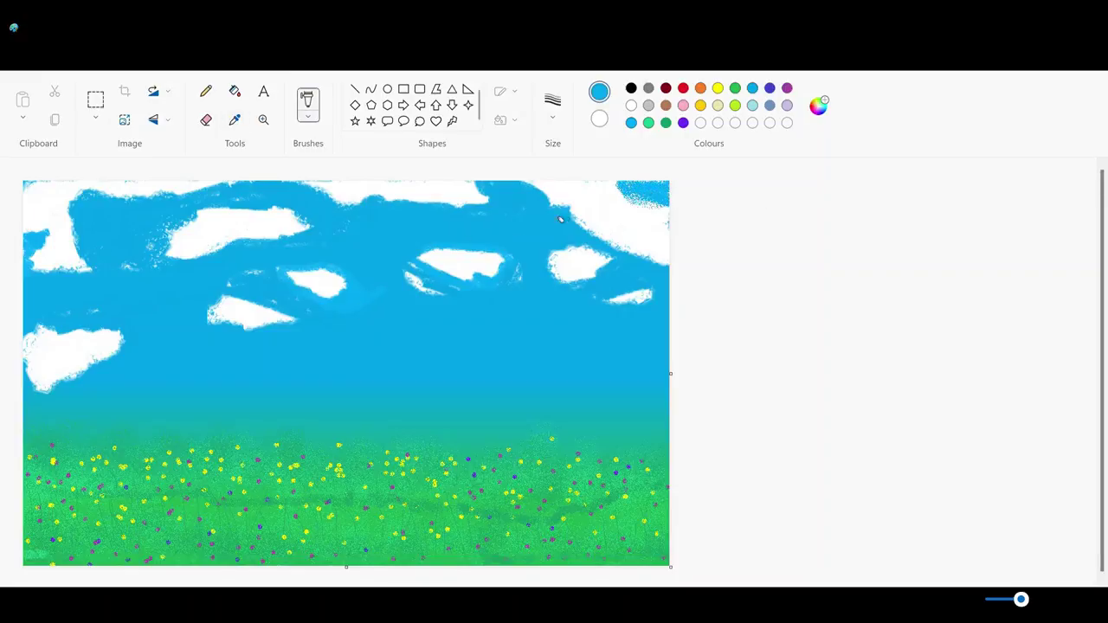
mouse_move(567, 218)
mouse_down()
mouse_move(588, 220)
mouse_move(571, 238)
mouse_up()
drag(196, 258, 218, 248)
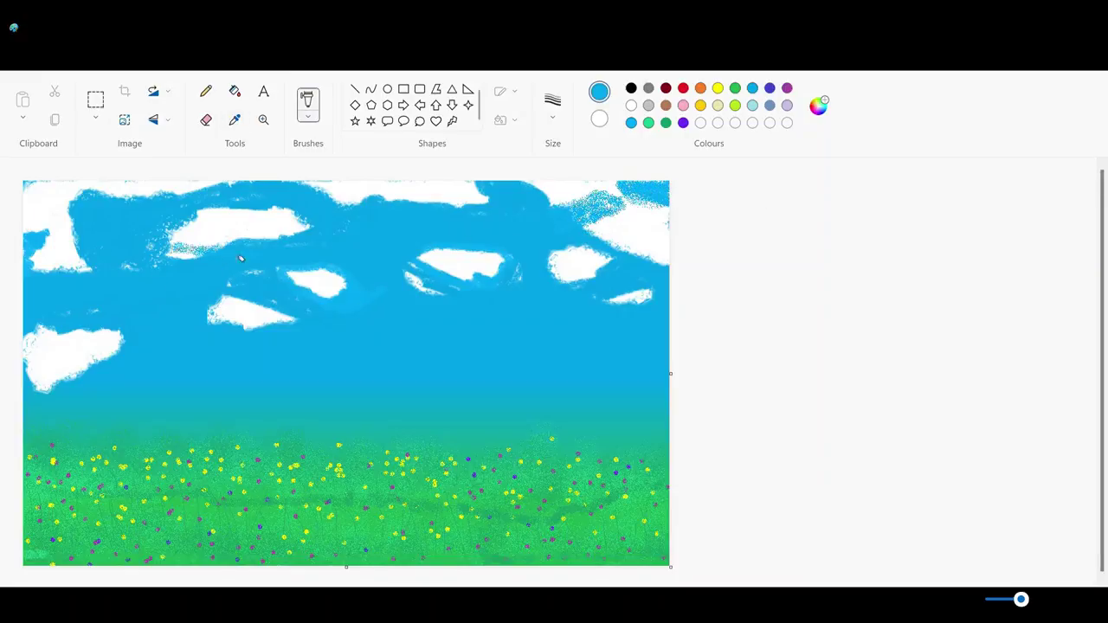
Airbrush two small puffy white clouds in the left and middle parts of the sky
click(631, 104)
mouse_move(164, 291)
mouse_down()
mouse_move(128, 269)
mouse_move(187, 288)
mouse_move(139, 273)
mouse_move(155, 295)
mouse_move(188, 282)
mouse_move(133, 274)
mouse_move(164, 289)
mouse_up()
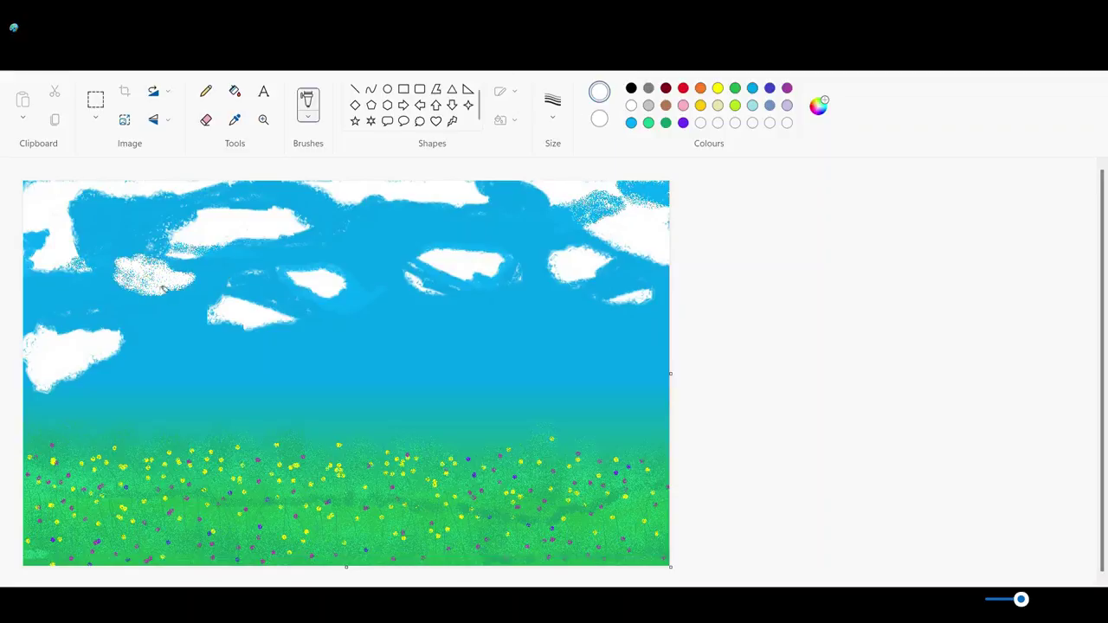
mouse_move(386, 304)
mouse_down()
mouse_move(364, 295)
mouse_move(399, 306)
mouse_move(393, 294)
mouse_up()
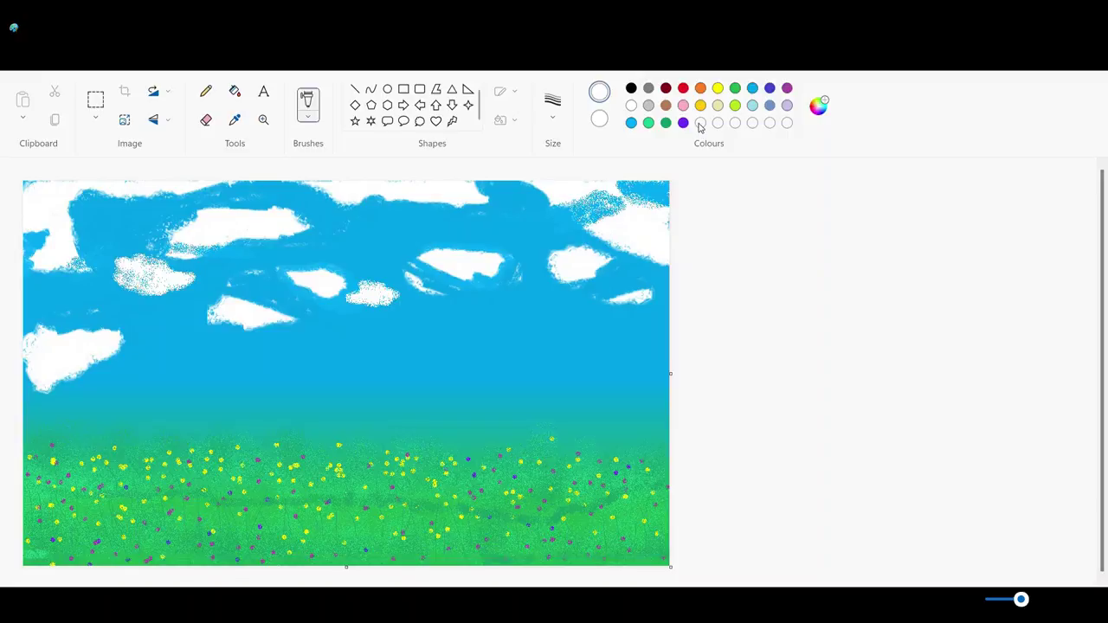